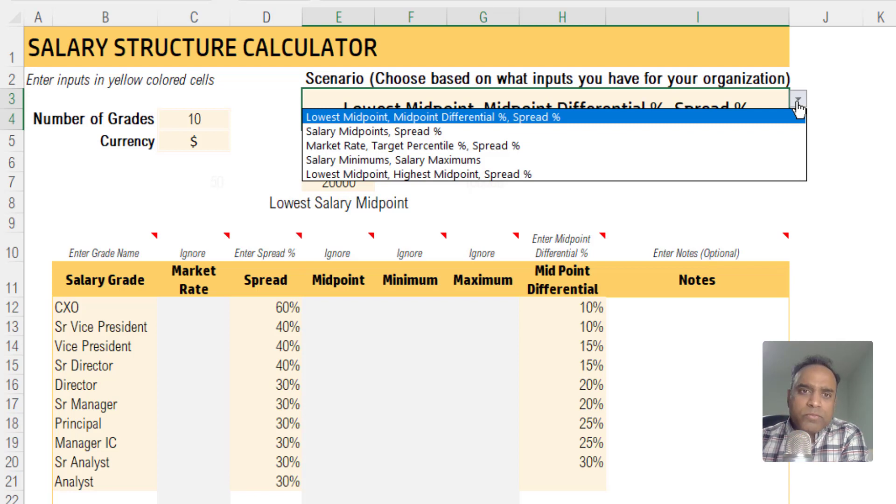
- Choose the scenario "Lowest Midpoint, Midpoint Differential %, Spread %" and review its lowest midpoint, grade name, spread and differential inputs
left_click(446, 117)
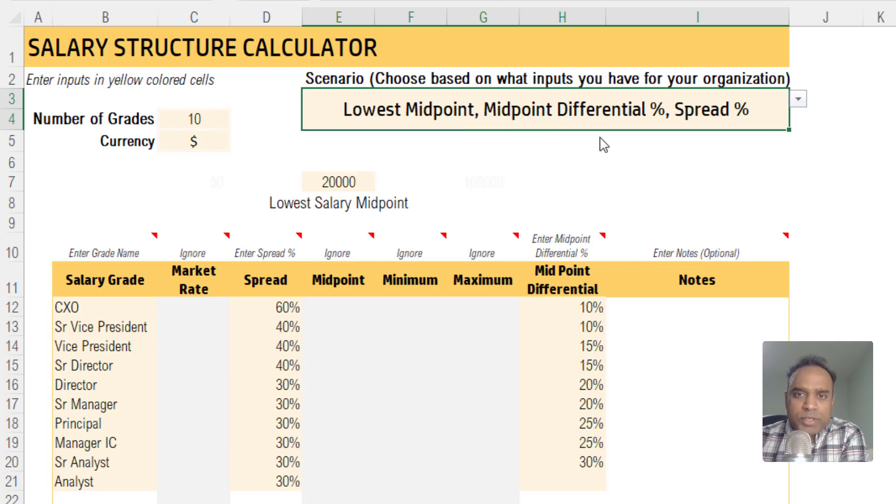
left_click(347, 185)
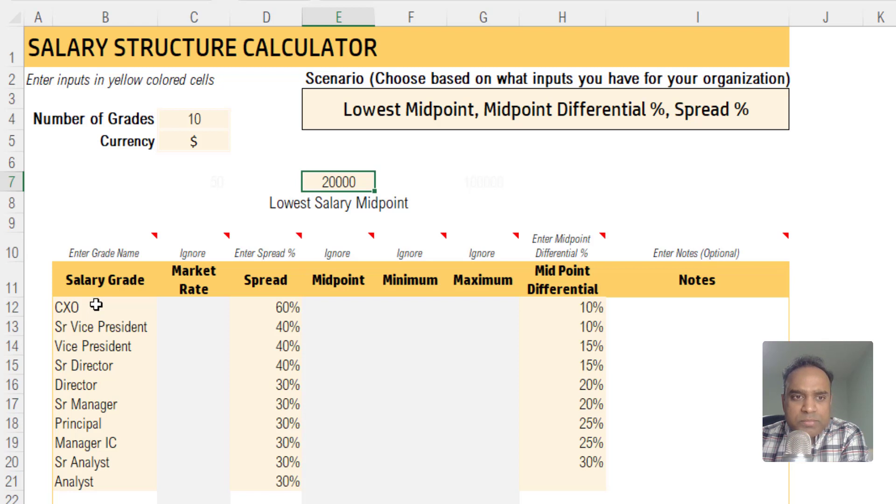
left_click_drag(96, 305, 100, 481)
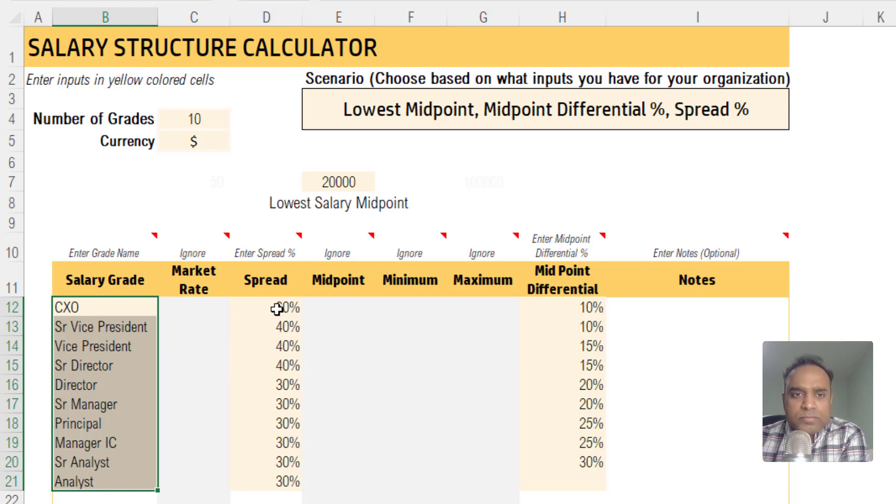
left_click_drag(278, 309, 282, 461)
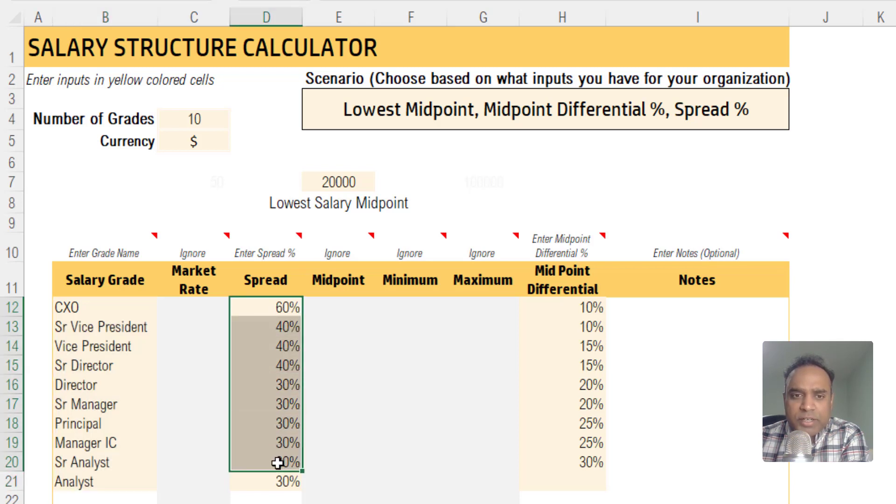
left_click_drag(575, 308, 582, 484)
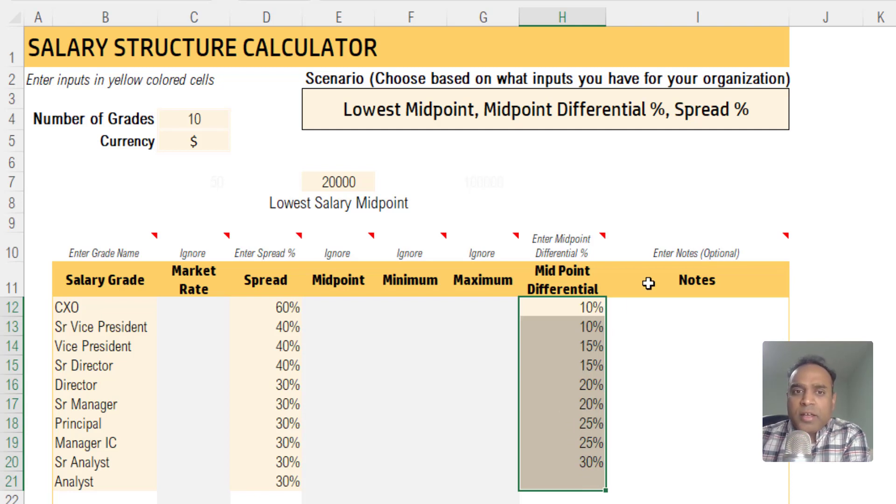
- Switch the scenario to "Salary Midpoints, Spread %" and review the Midpoint and Spread inputs for the grades
left_click(764, 122)
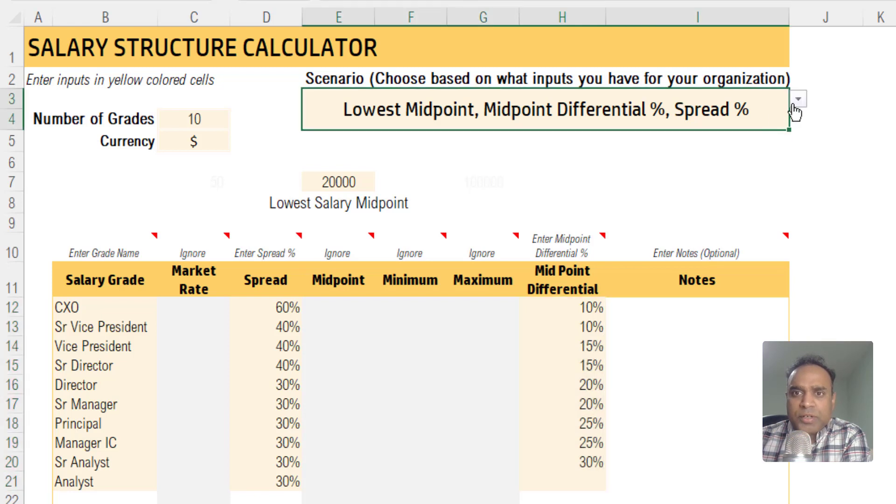
left_click(799, 101)
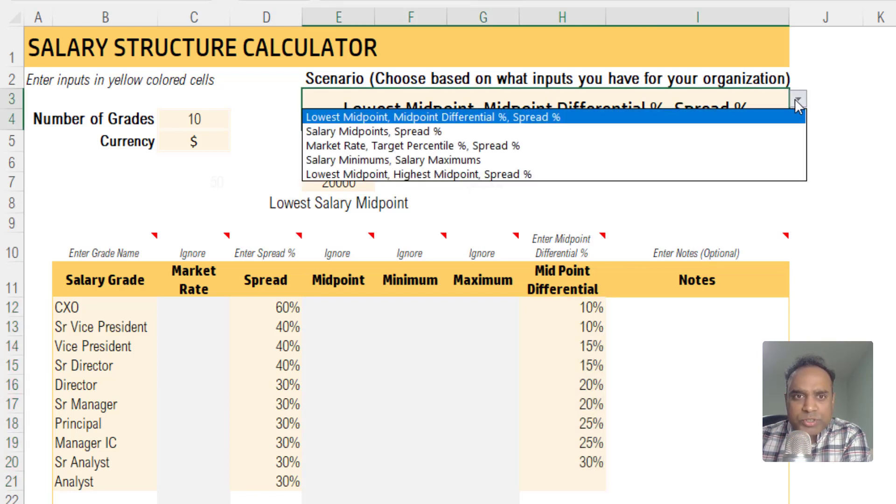
left_click(690, 133)
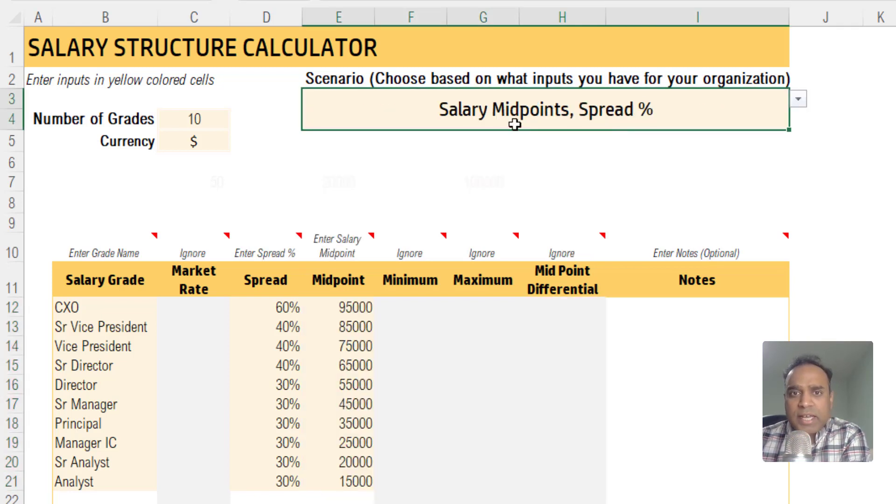
left_click_drag(334, 301, 330, 475)
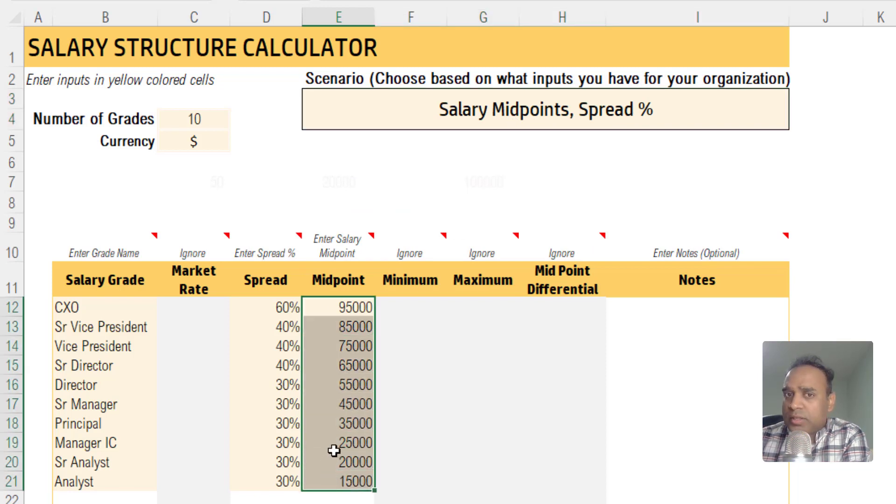
left_click(279, 307)
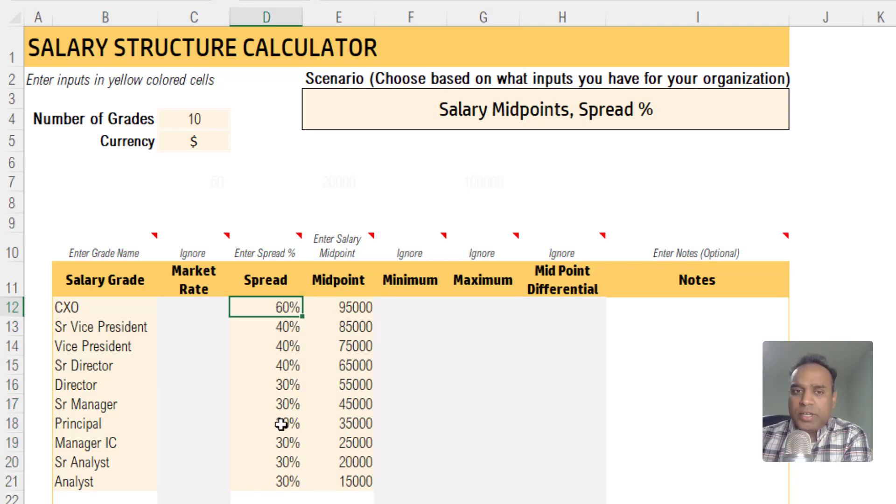
- Switch the scenario to "Market Rate, Target Percentile %, Spread %" and review the market rate and target percentile inputs
left_click(691, 127)
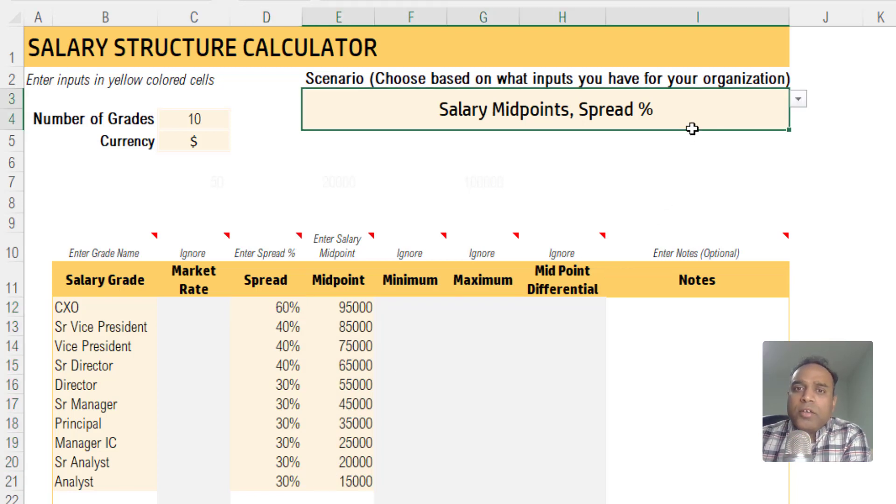
left_click(799, 100)
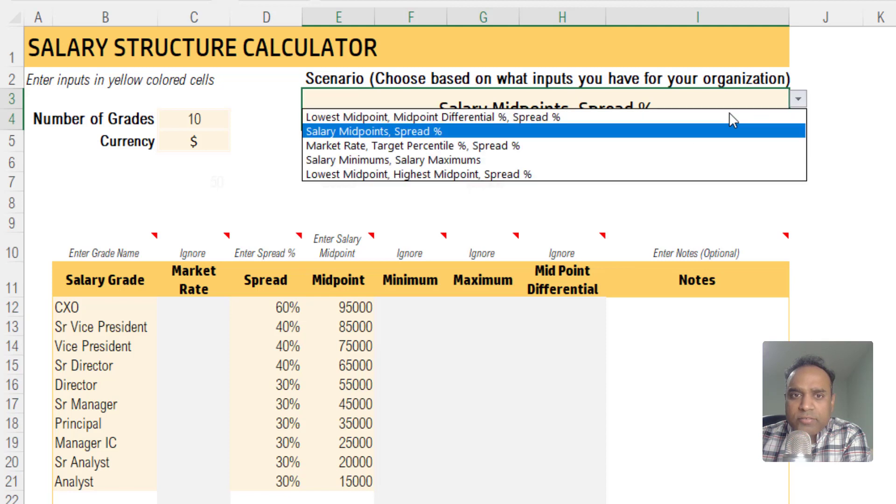
left_click(544, 146)
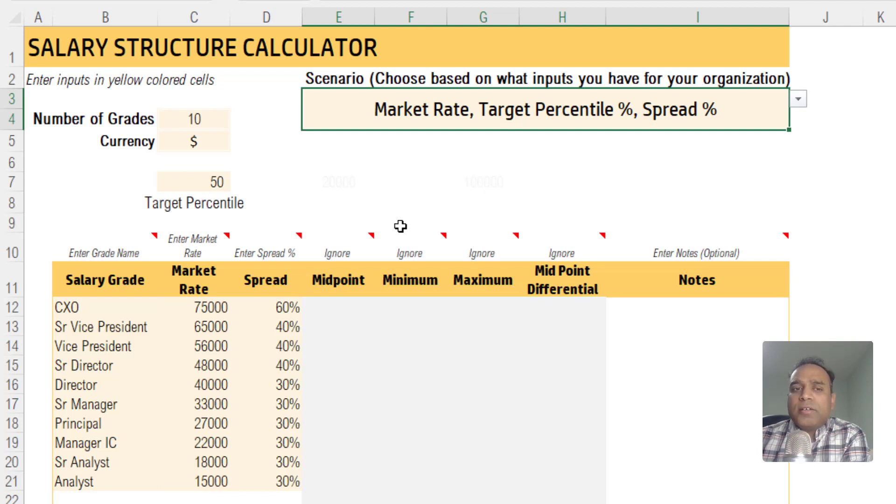
left_click_drag(184, 304, 178, 482)
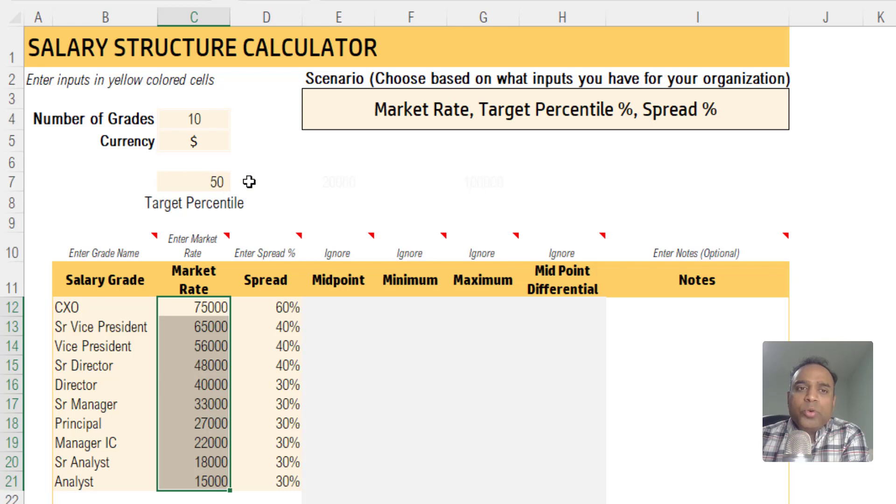
left_click(203, 182)
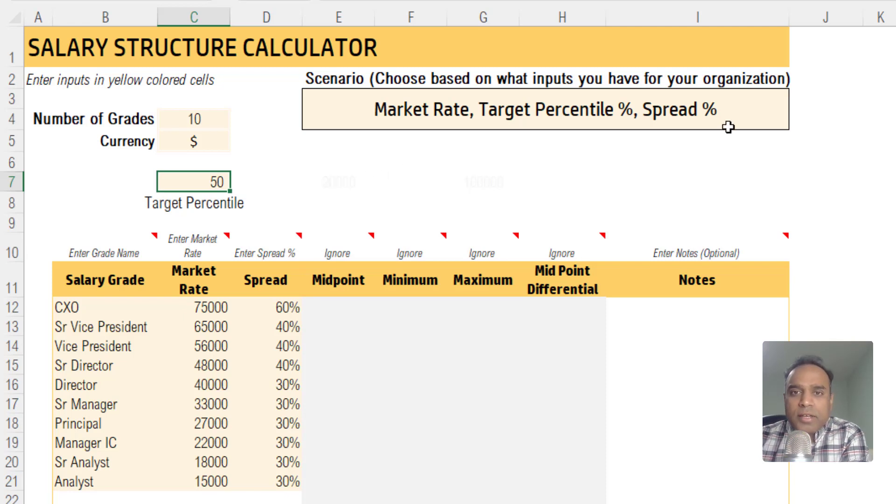
- Switch the scenario to "Salary Minimums, Salary Maximums"
left_click(744, 116)
left_click(798, 102)
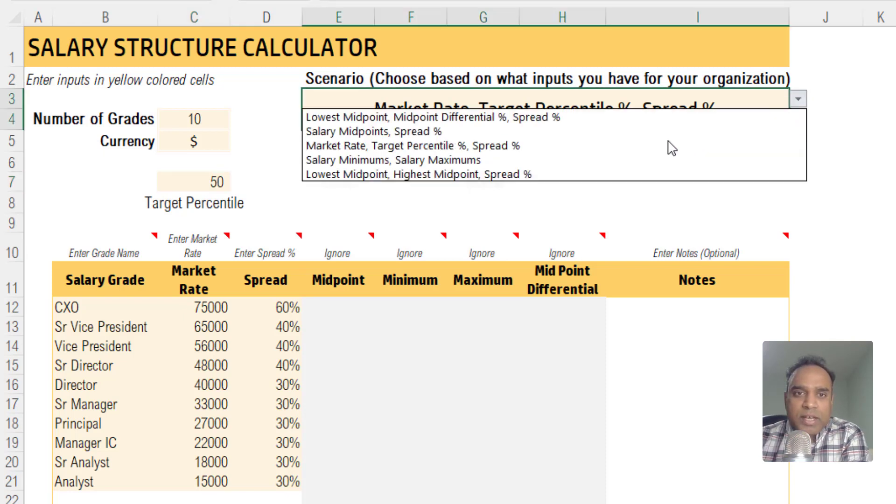
left_click(640, 163)
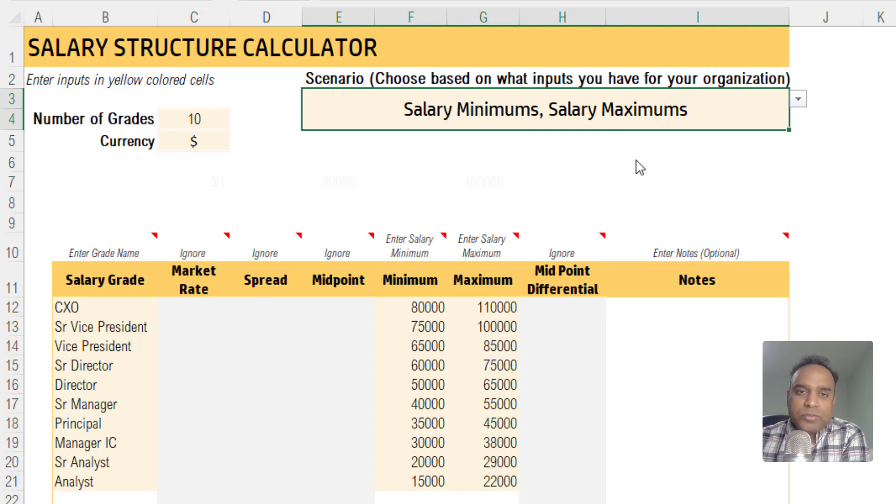
- Set the scenario to "Lowest Midpoint, Highest Midpoint, Spread %" and review the lowest midpoint, highest midpoint and spread inputs
left_click(799, 100)
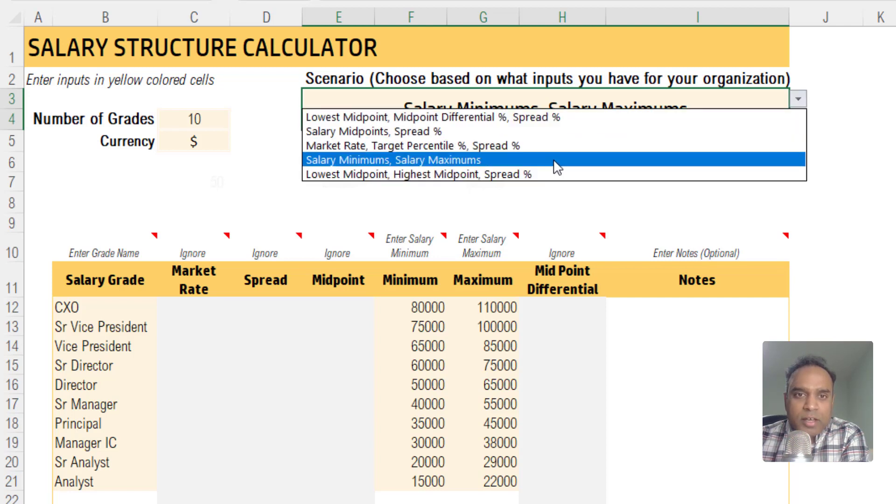
left_click(551, 176)
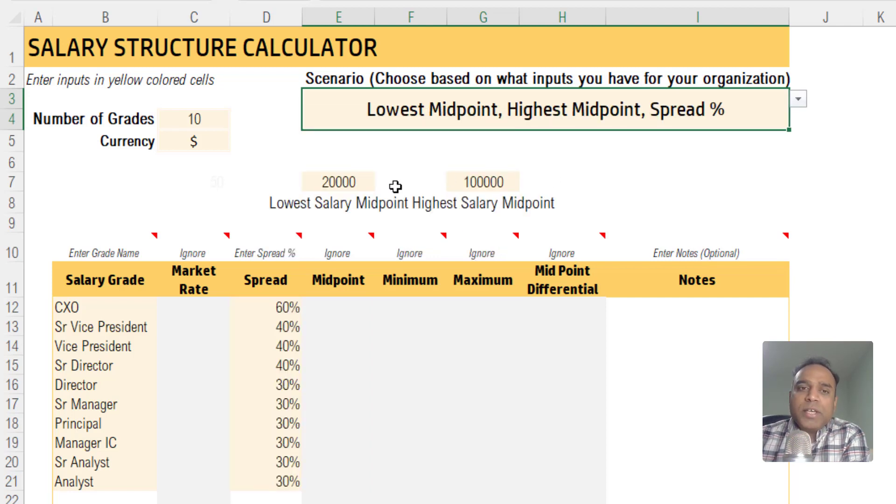
left_click(340, 182)
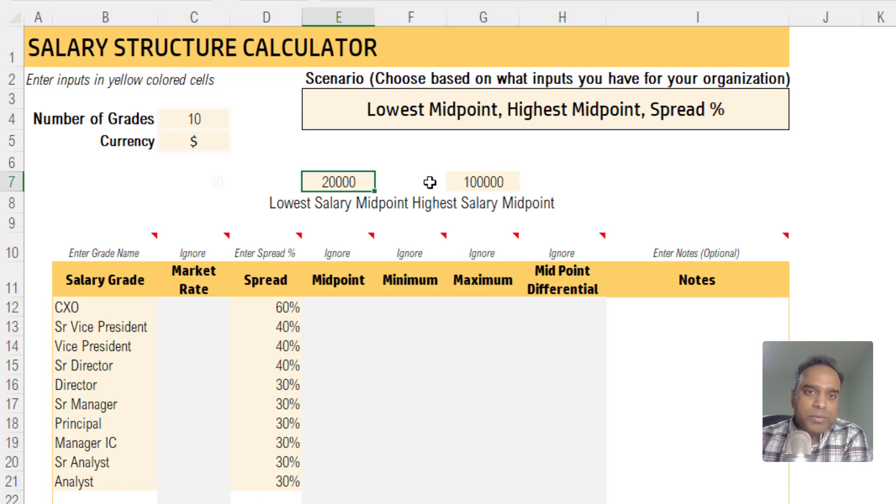
left_click(468, 181)
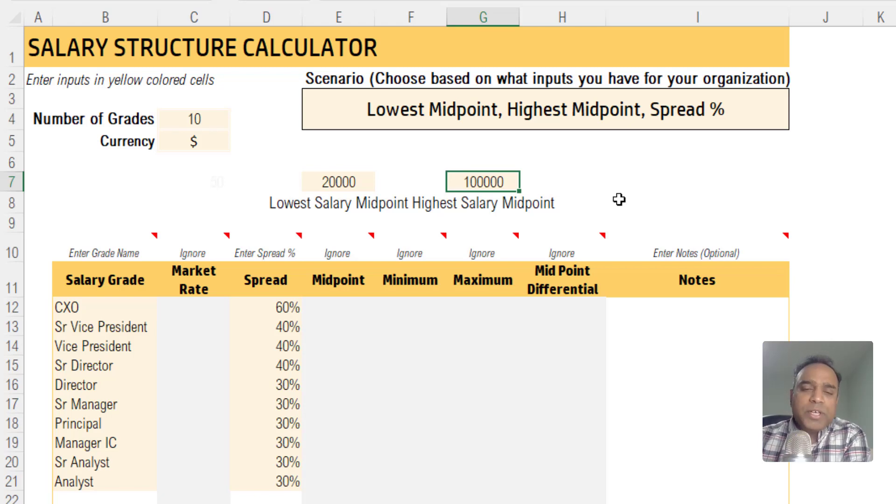
left_click(749, 117)
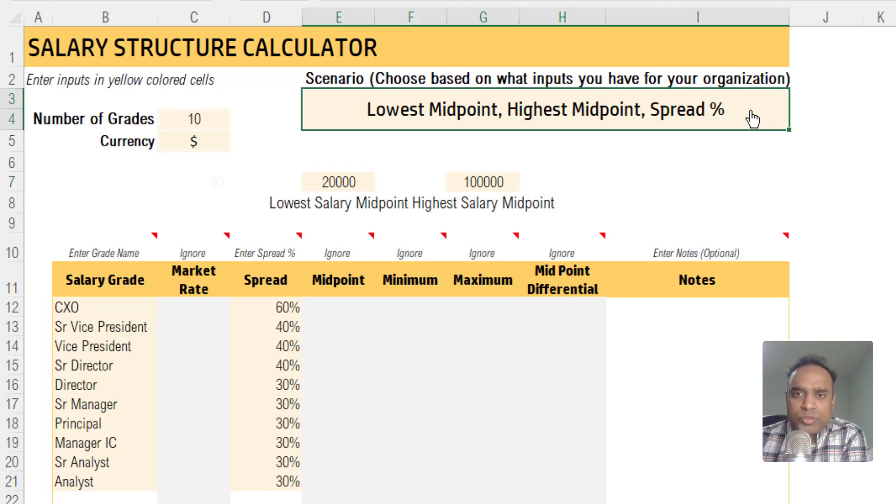
left_click(798, 102)
left_click(800, 107)
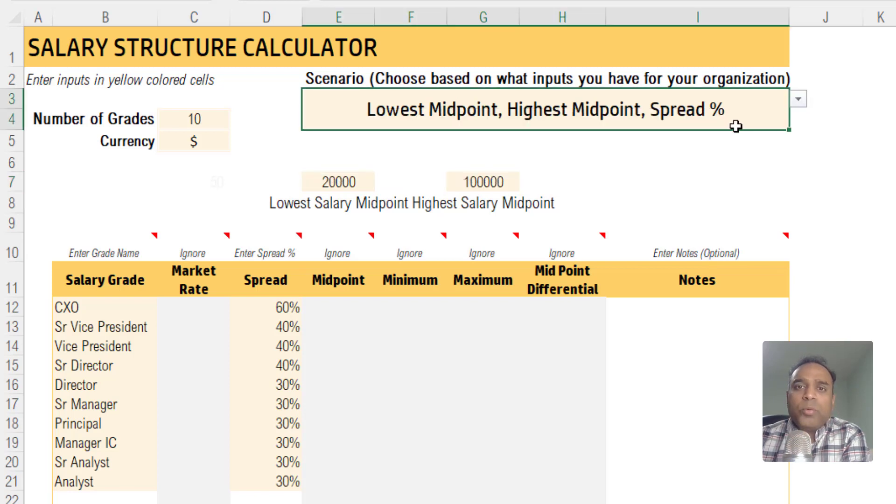
left_click_drag(260, 308, 258, 481)
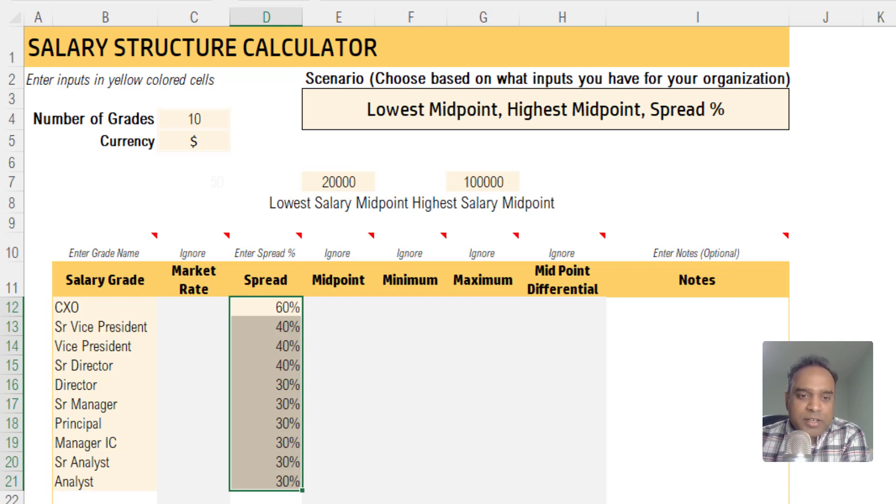
- Go to the Salary Structure Table sheet and examine the grade table and the vertical salary ranges chart below it
key("ctrl+Page_Down")
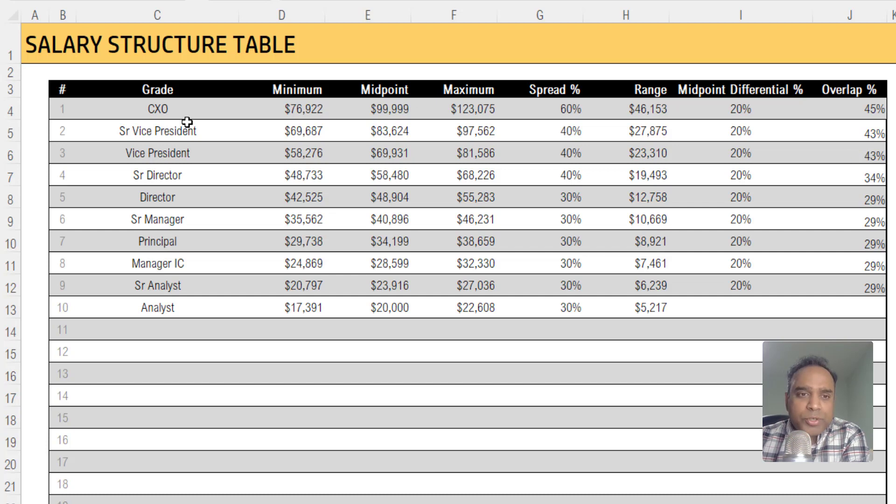
scroll(238, 264, "down", 10)
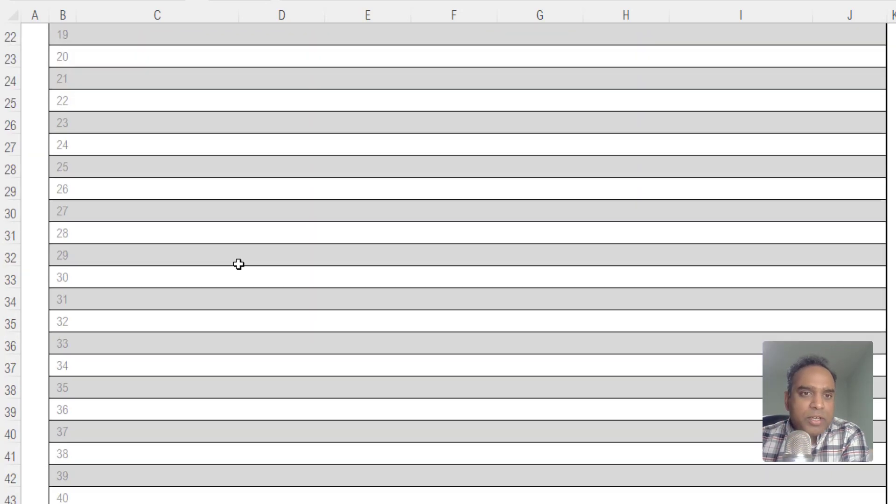
scroll(239, 264, "down", 13)
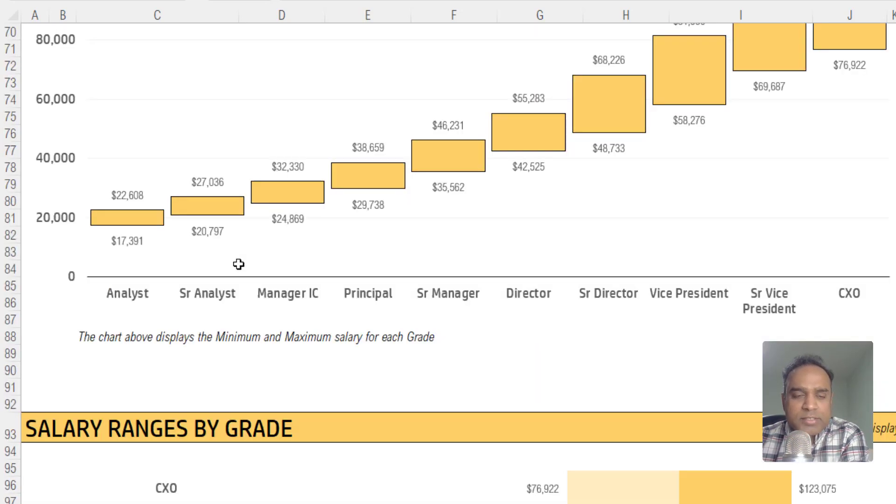
scroll(239, 265, "up", 4)
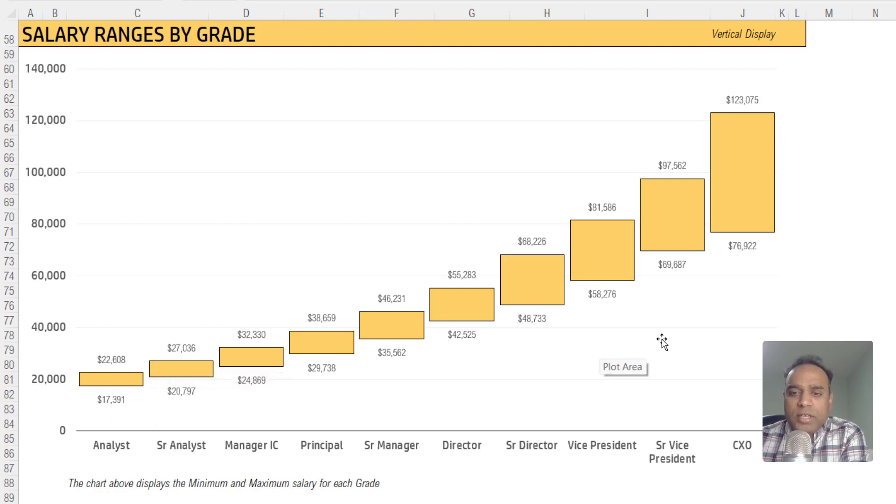
- Examine the horizontal Salary Ranges by Grade chart and the Salary Midpoints & Progression chart
scroll(662, 340, "down", 7)
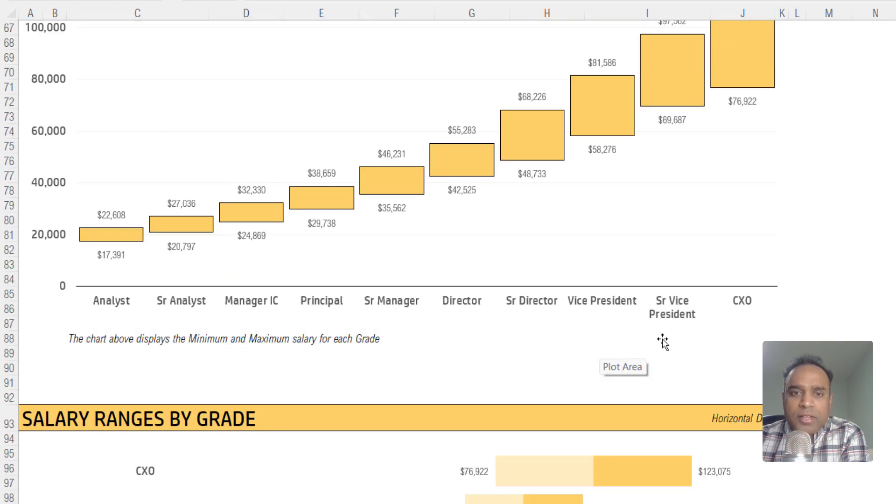
scroll(662, 341, "down", 3)
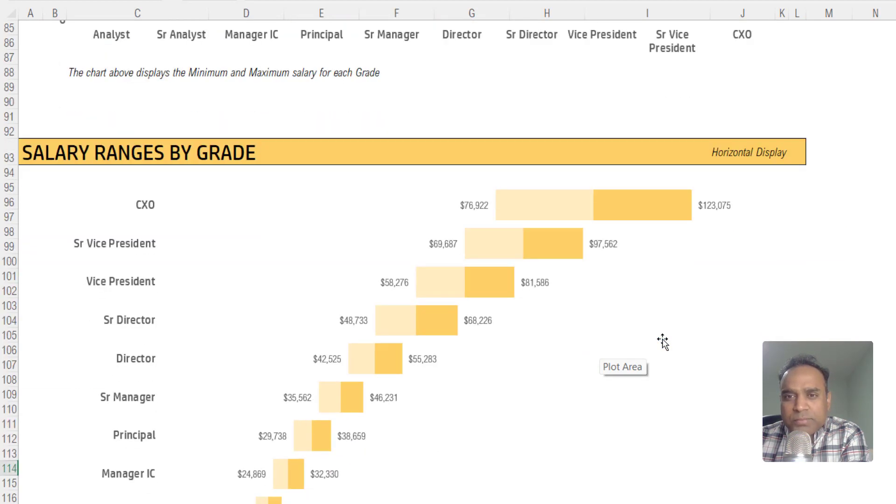
scroll(663, 341, "down", 1)
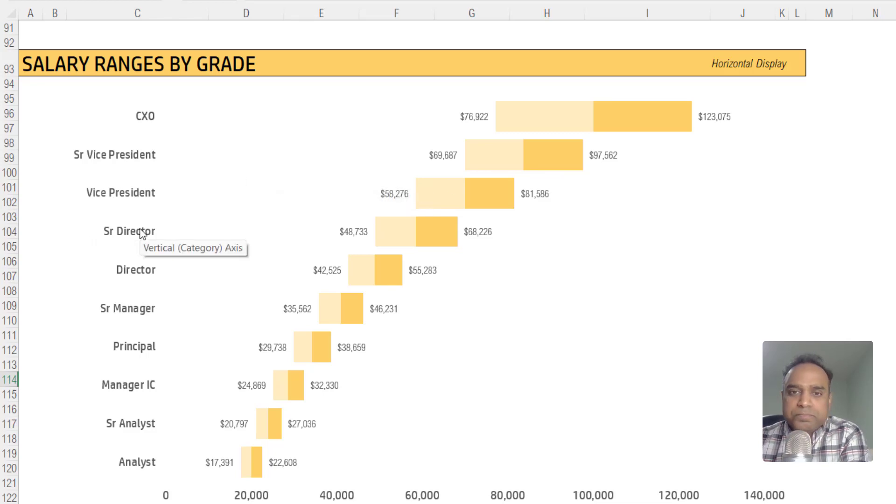
scroll(140, 232, "down", 8)
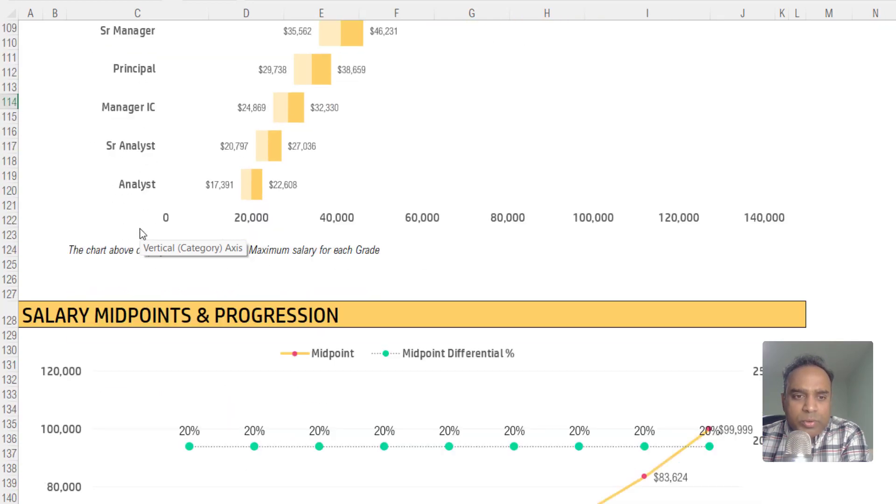
scroll(140, 229, "down", 3)
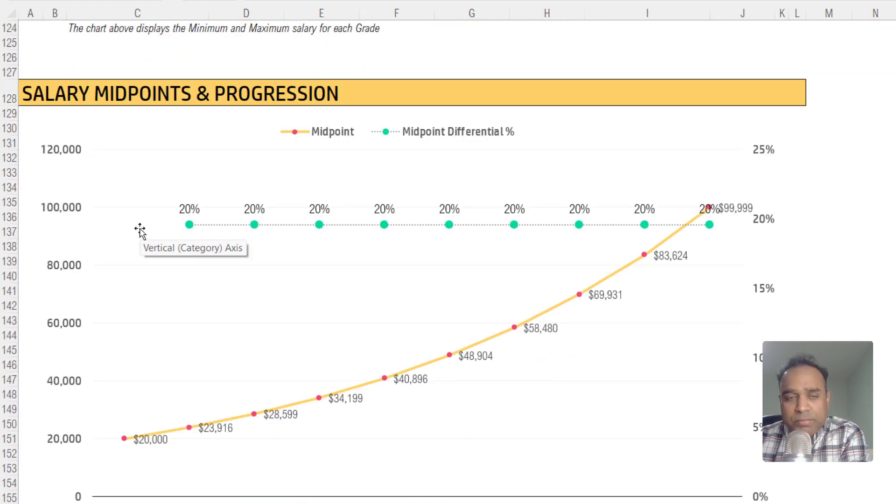
scroll(140, 230, "down", 1)
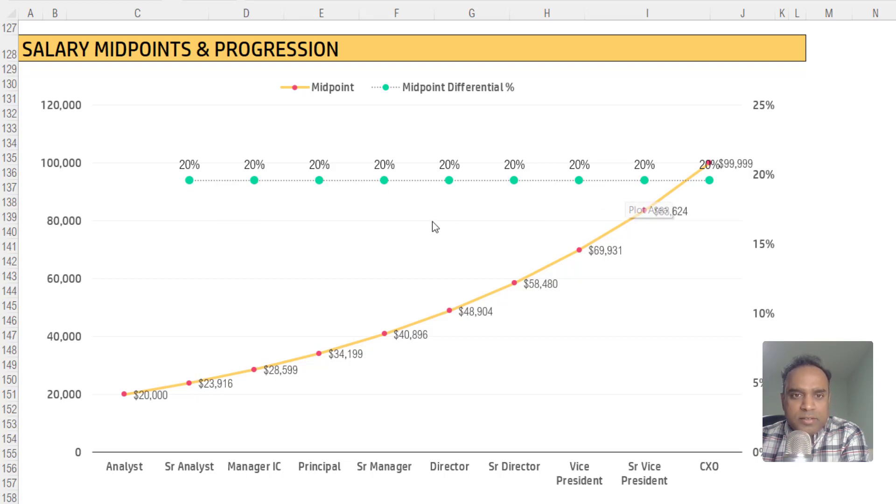
scroll(435, 226, "down", 9)
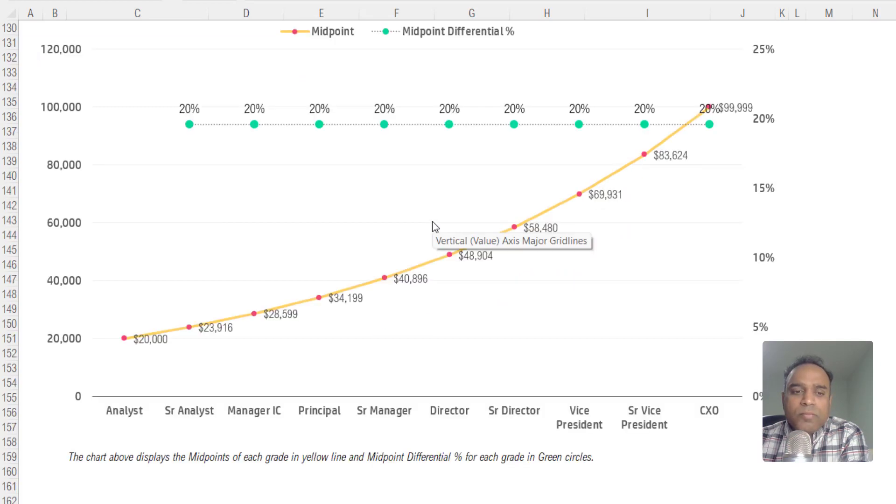
- Examine the Salary Grades - Spread chart and the Salary Grades - Overlap chart further down the sheet
scroll(432, 224, "down", 2)
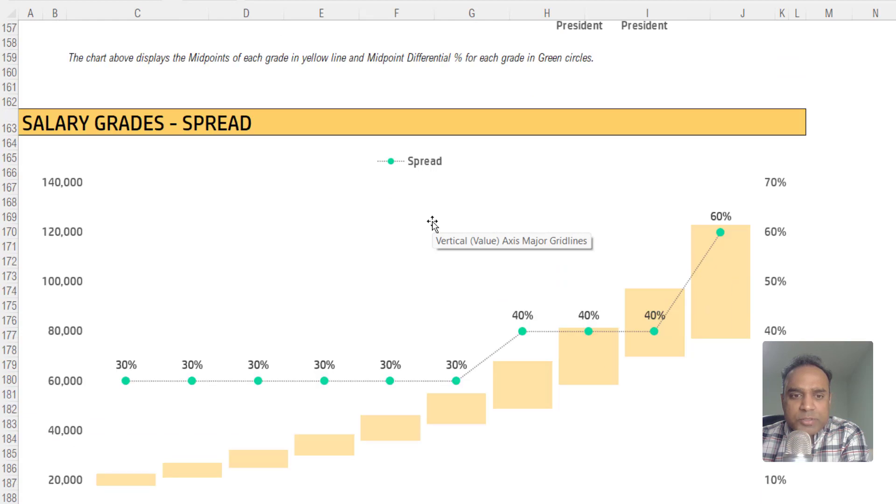
scroll(887, 232, "down", 1)
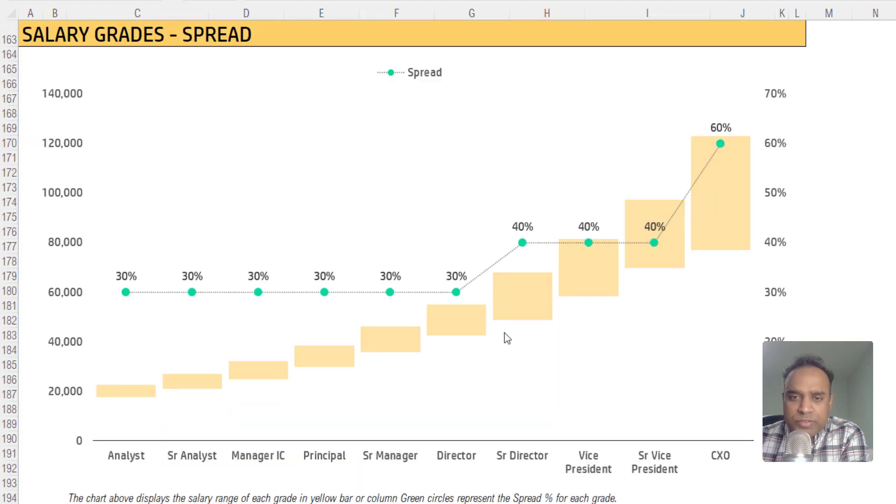
mouse_move(459, 330)
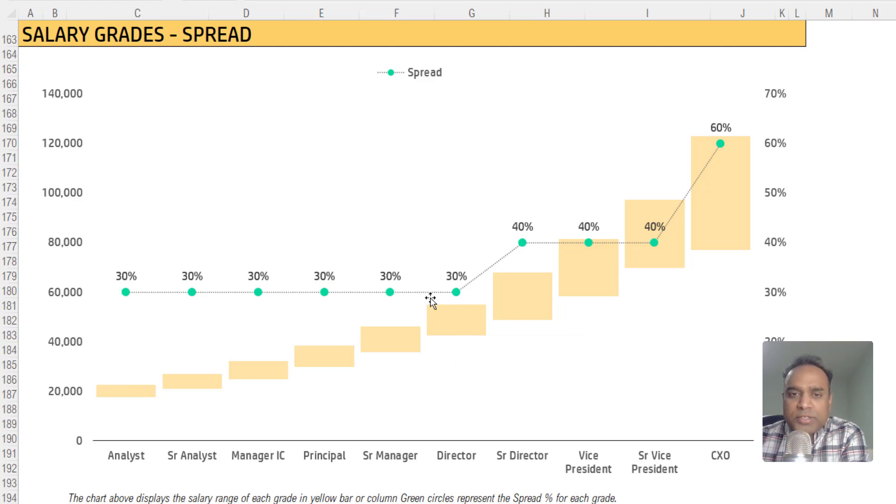
mouse_move(508, 303)
scroll(507, 303, "down", 9)
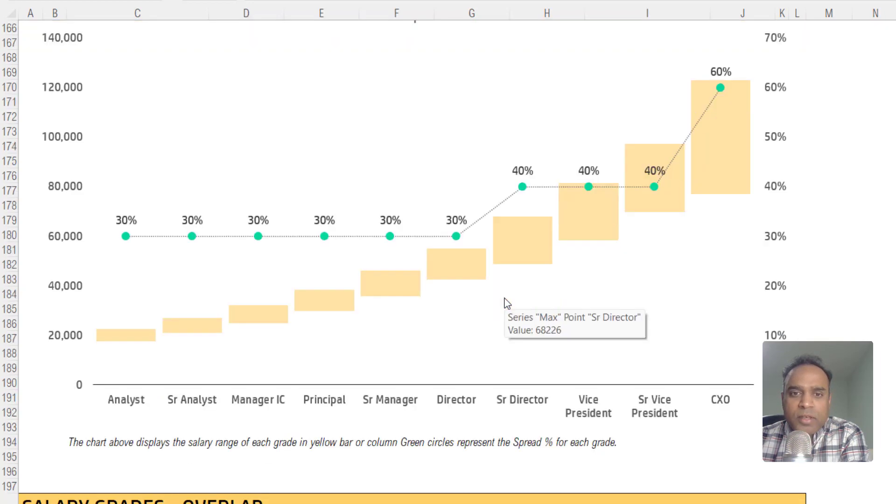
scroll(504, 300, "down", 1)
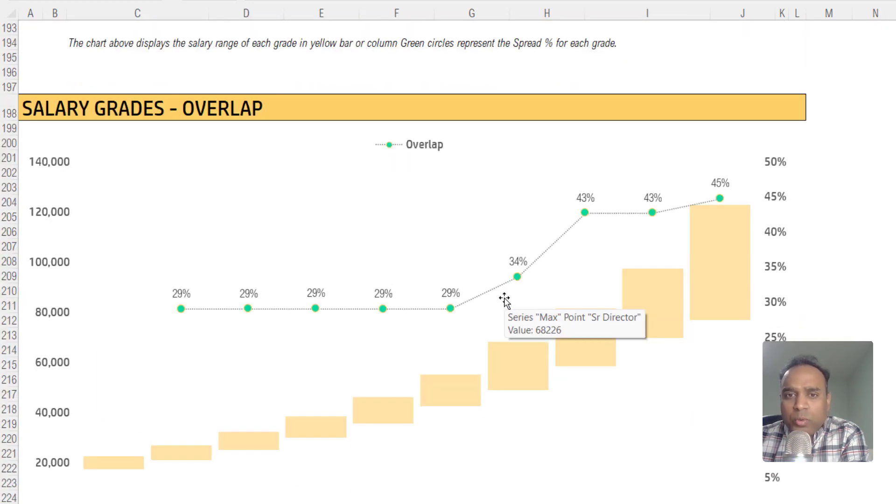
scroll(894, 300, "down", 1)
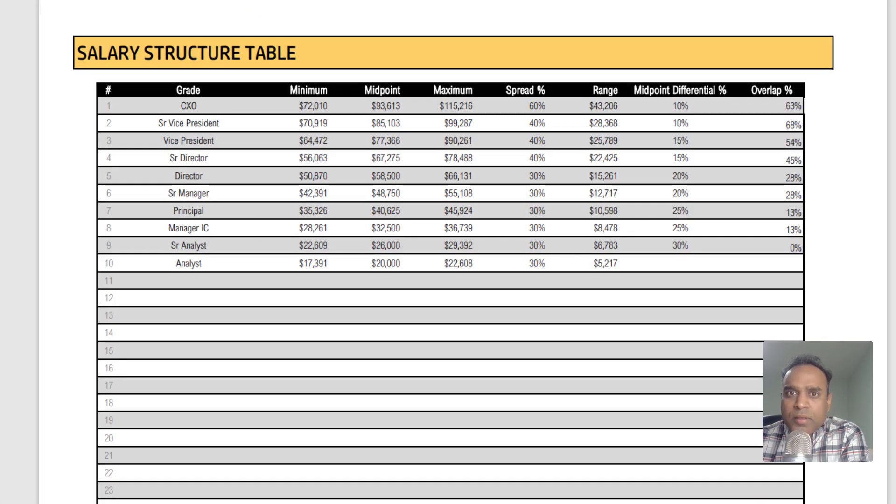
- Review the paginated version of the report, from the Salary Structure Table to the vertical Salary Ranges by Grade chart
scroll(448, 252, "down", 15)
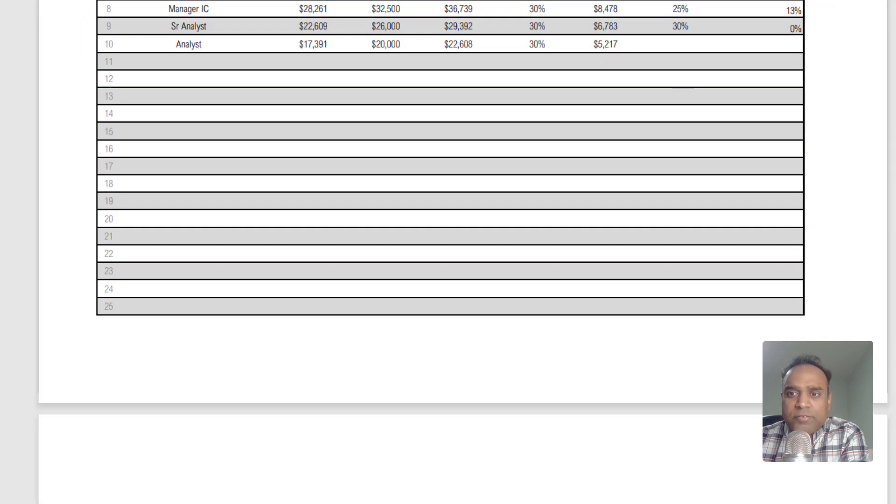
scroll(448, 252, "down", 20)
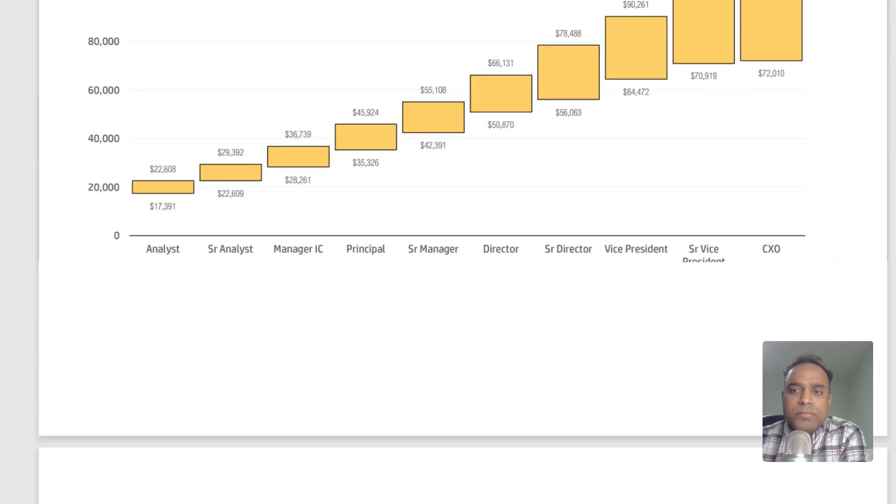
scroll(448, 252, "up", 8)
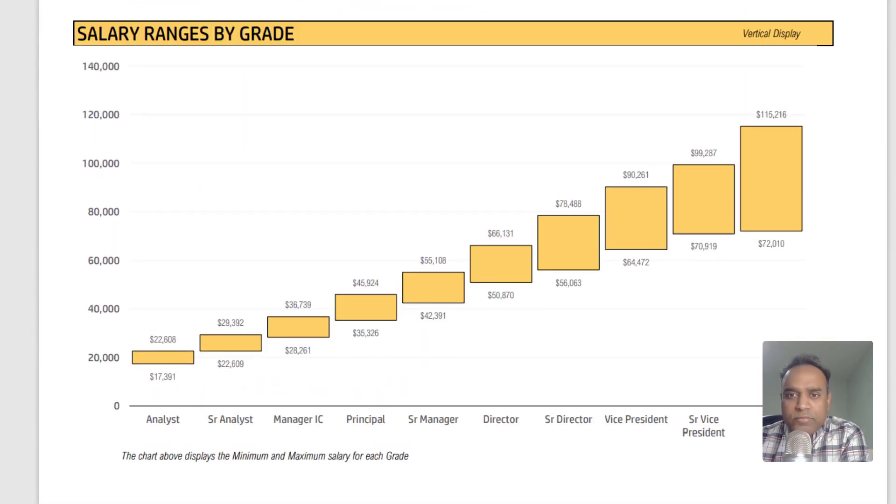